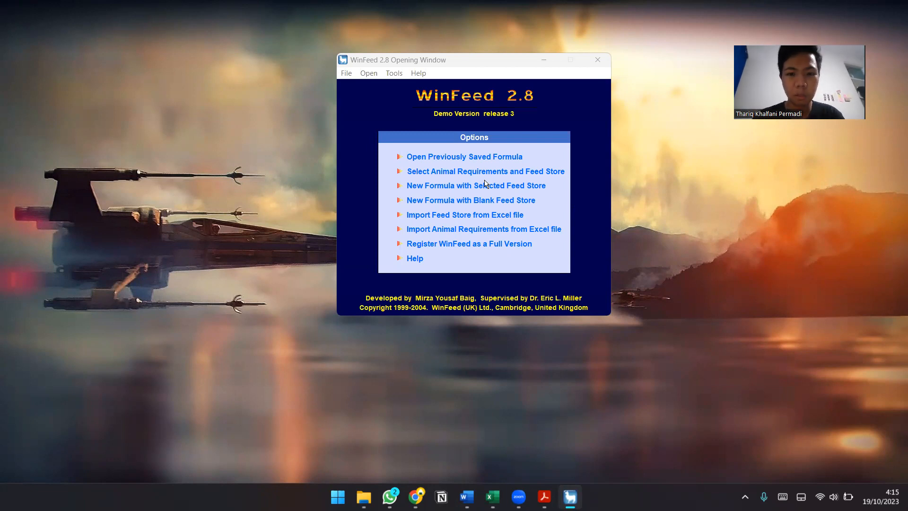
- Open the previously saved formula "Winfeed Jaya!" from the D: drive
click(470, 158)
click(506, 104)
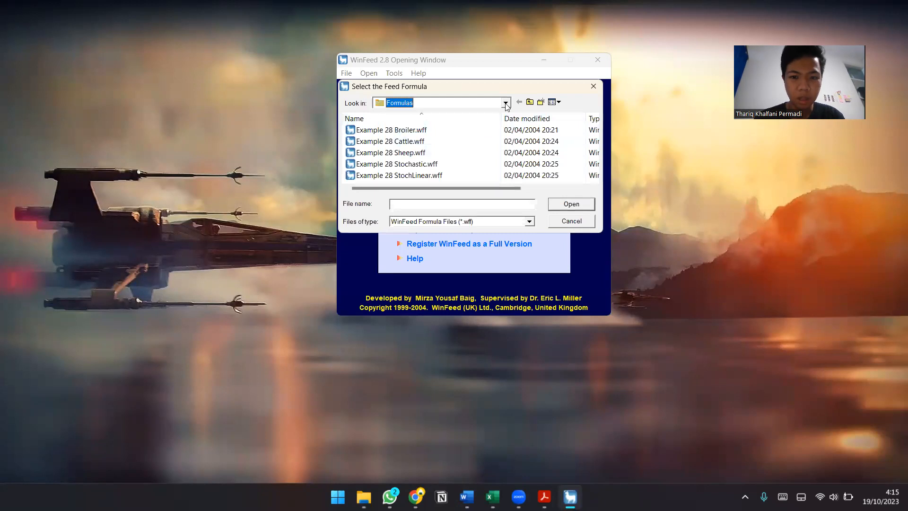
click(506, 103)
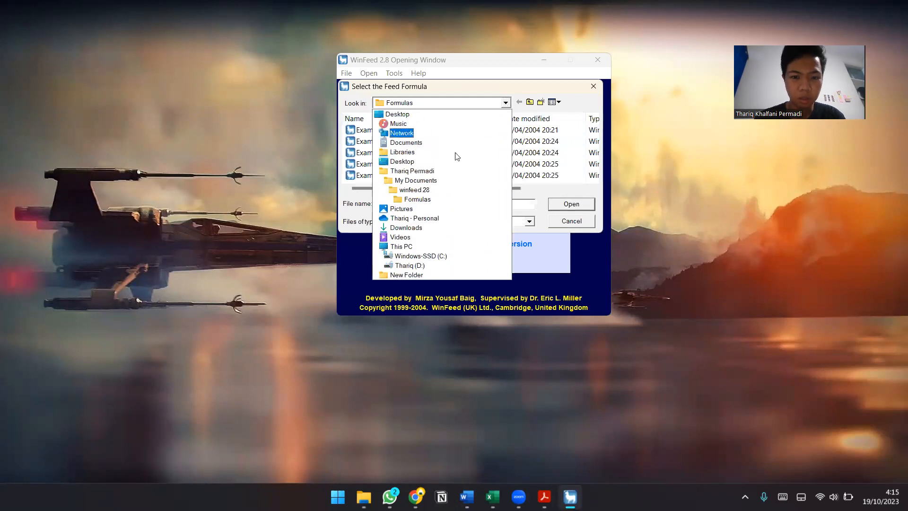
click(410, 267)
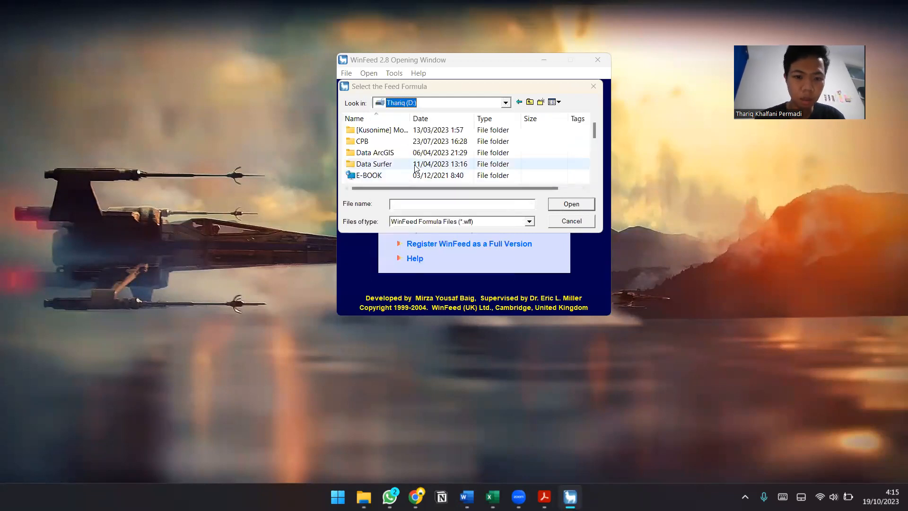
scroll(415, 168, down, 5)
click(388, 176)
click(570, 204)
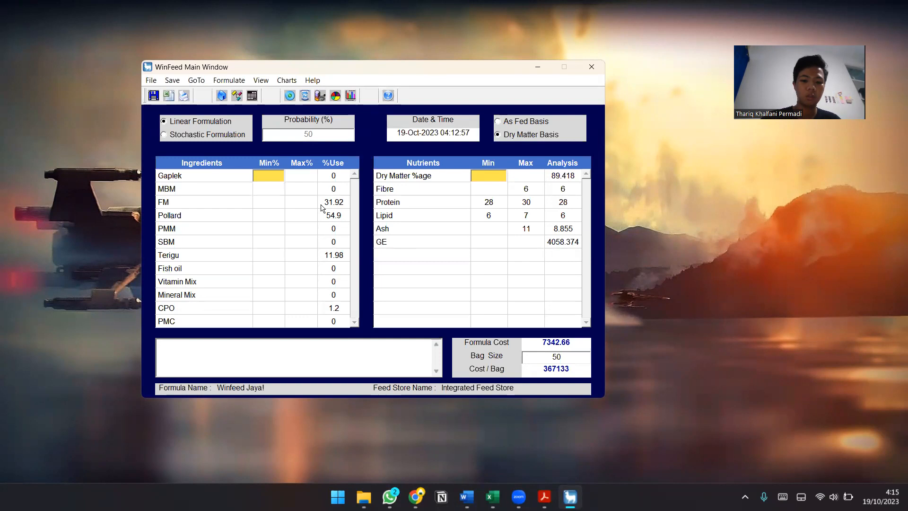
- Open the feed store and examine the nutrient values and prices of the ingredients from MBM down to Vitamin Mix
click(223, 96)
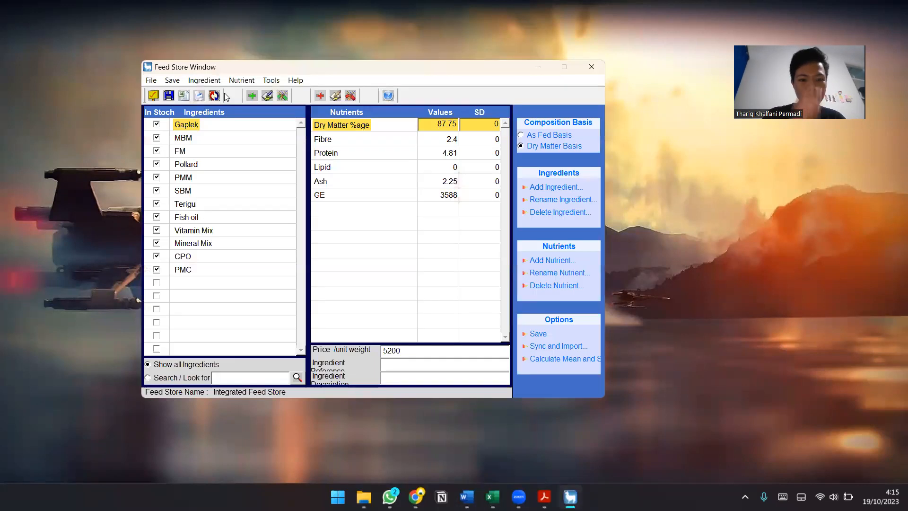
click(188, 140)
click(187, 151)
click(187, 167)
click(187, 180)
click(188, 194)
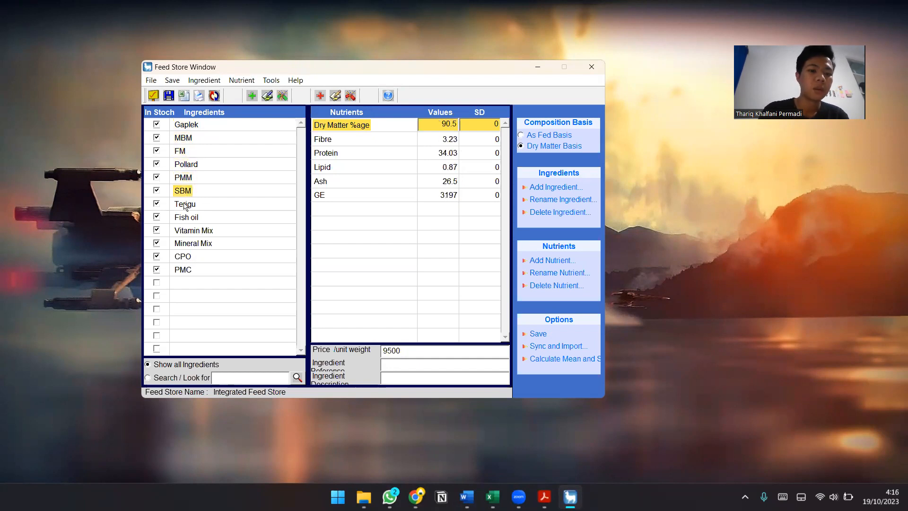
click(186, 207)
click(185, 216)
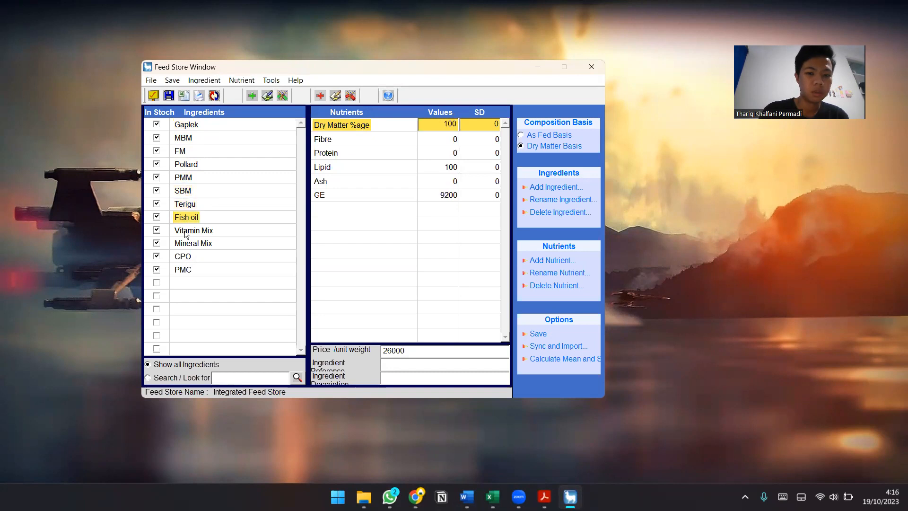
click(186, 232)
- Recheck the nutrient compositions of FM, MBM, Gaplek and Fish oil, and return to the formulation window
click(186, 154)
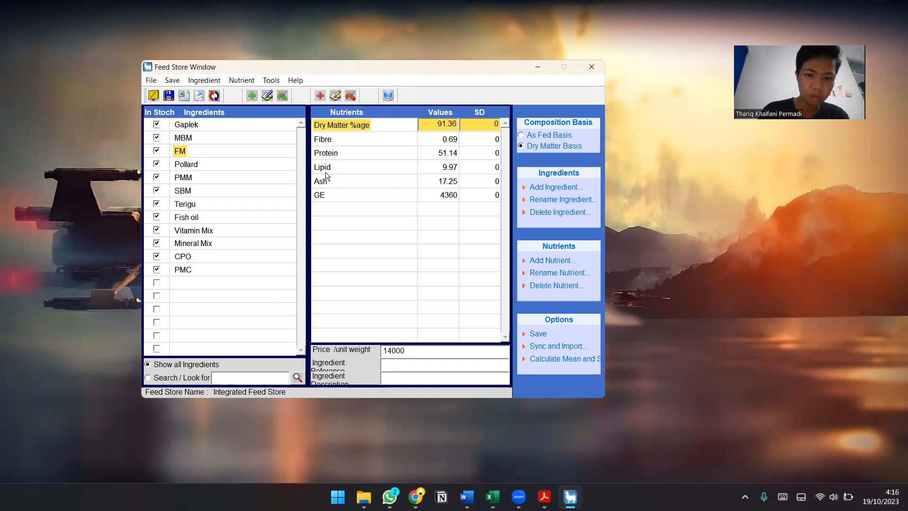
click(184, 137)
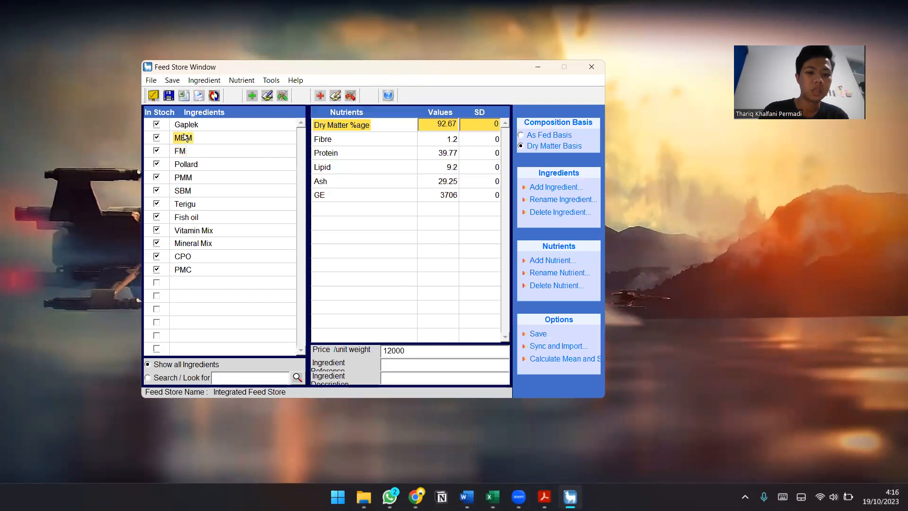
click(180, 125)
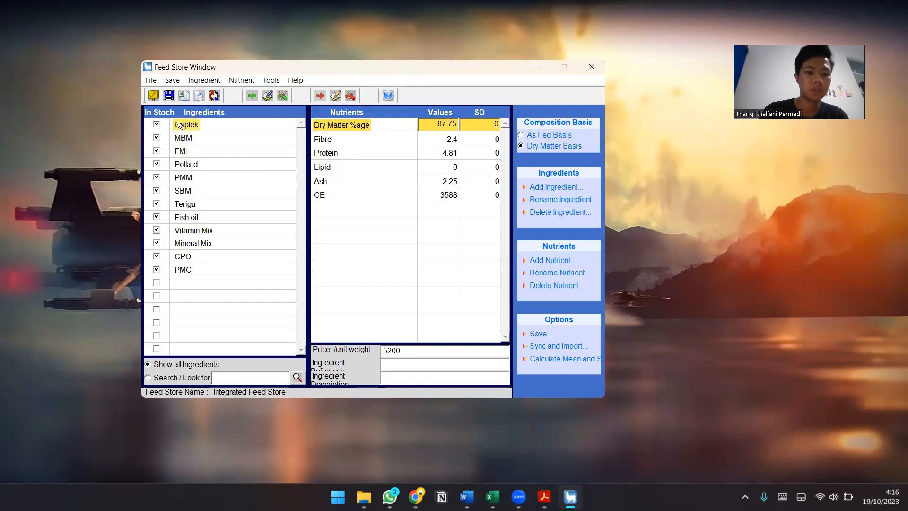
click(179, 221)
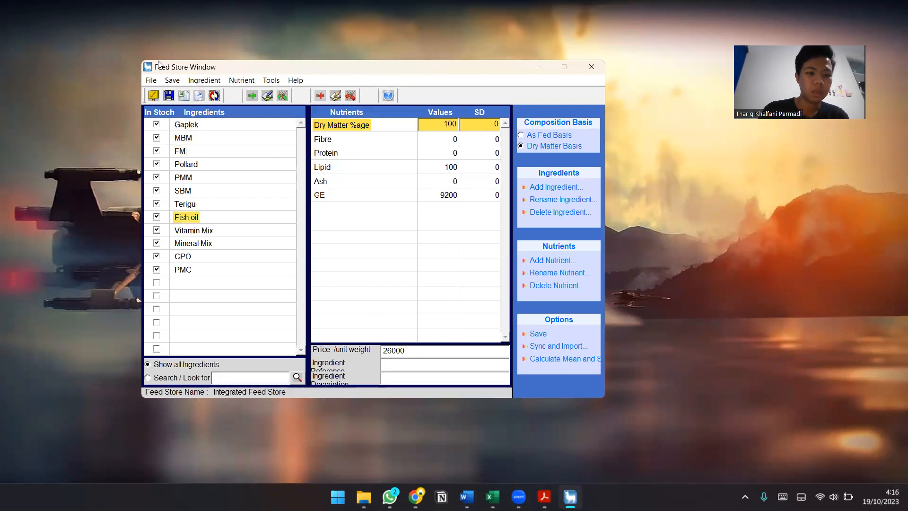
click(152, 96)
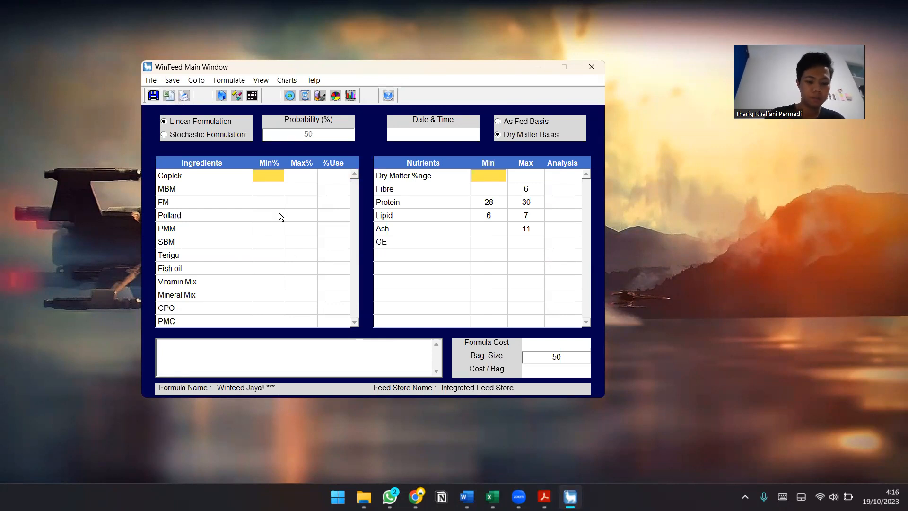
- Set the minimum inclusion percentages to 4 for Gaplek, 7 for MBM, 8 for FM and 9 for Pollard
text(4)
click(272, 188)
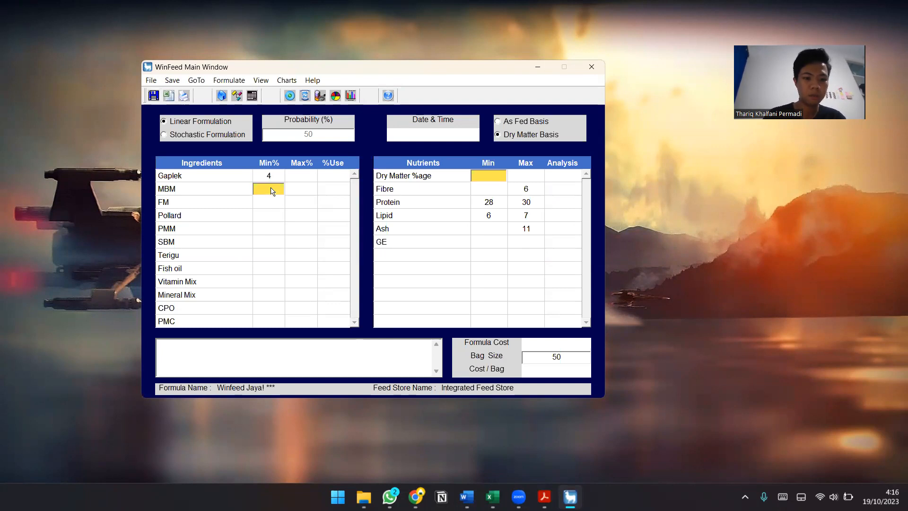
text(7)
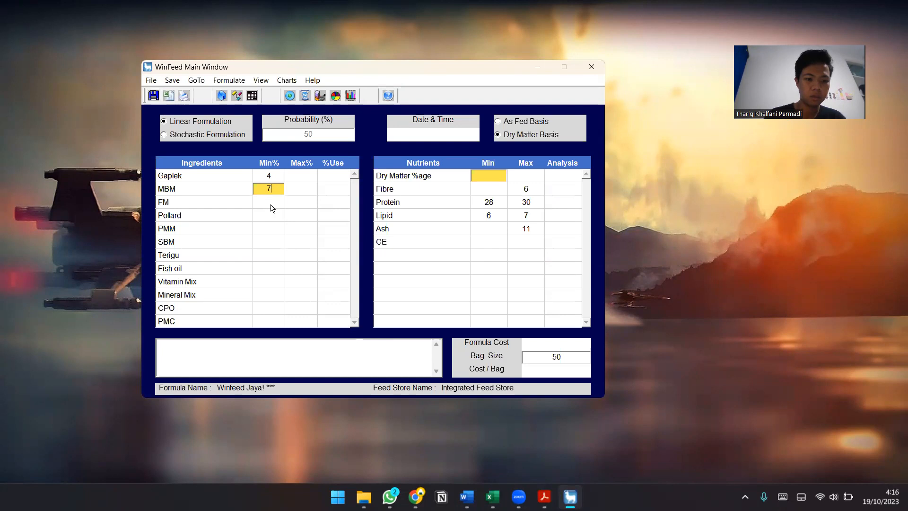
click(271, 204)
text(8)
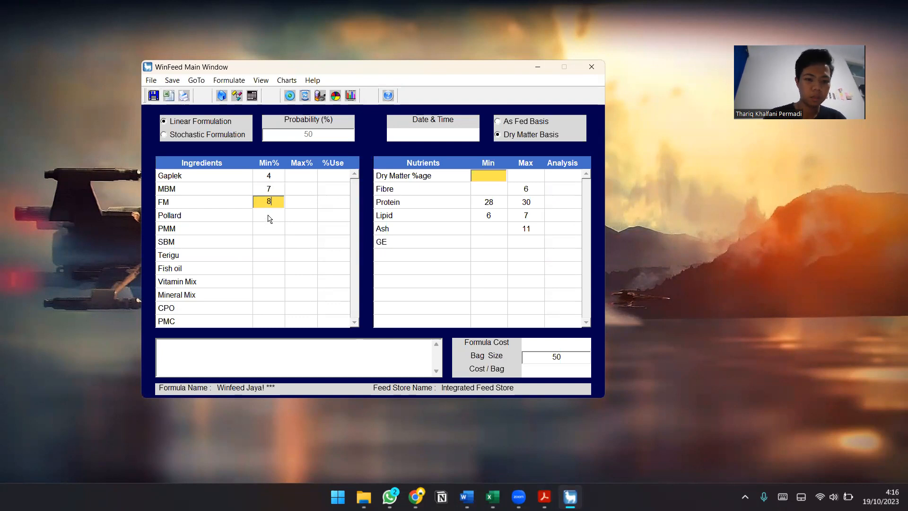
click(270, 216)
text(9)
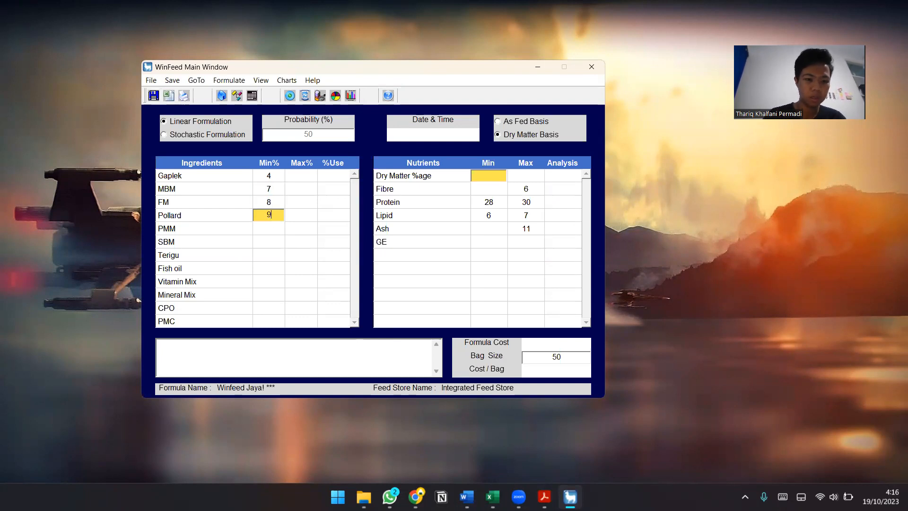
- Set the minimum inclusion percentage to 2 for each of PMM, SBM and Terigu
click(270, 227)
text(2)
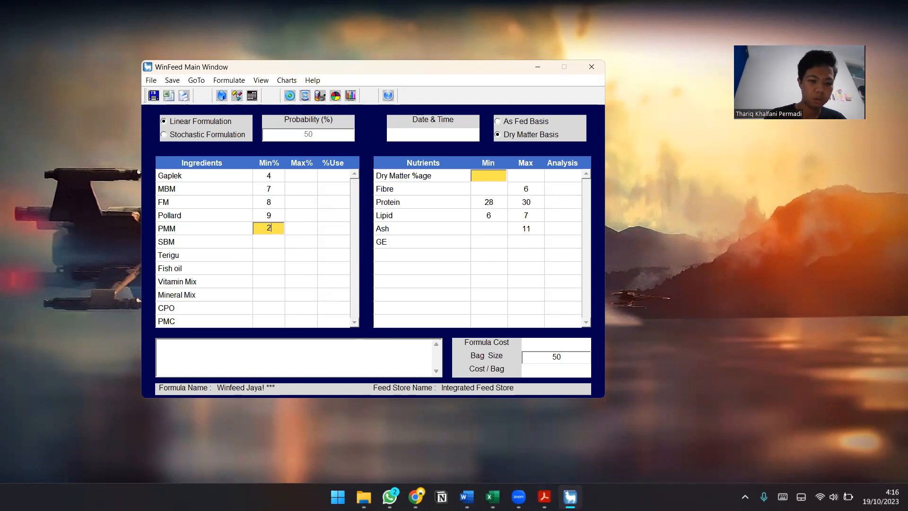
click(269, 242)
text(2)
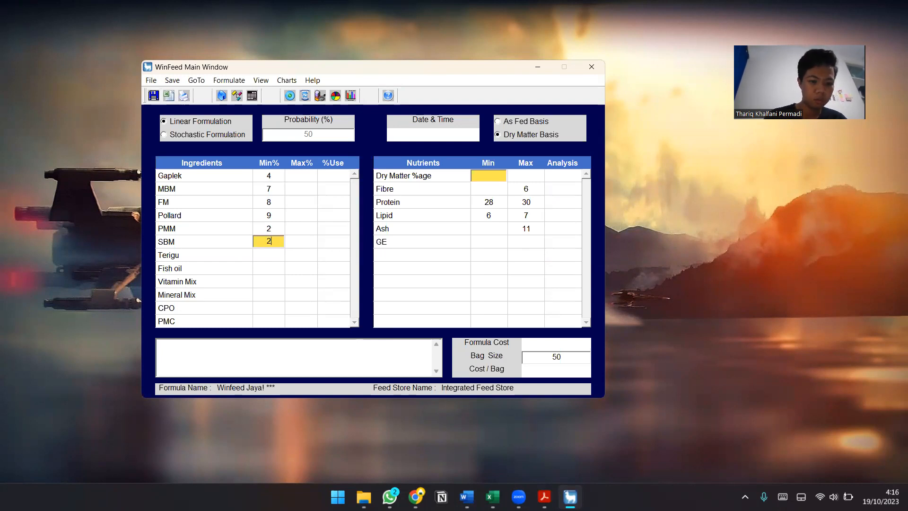
click(268, 252)
text(2)
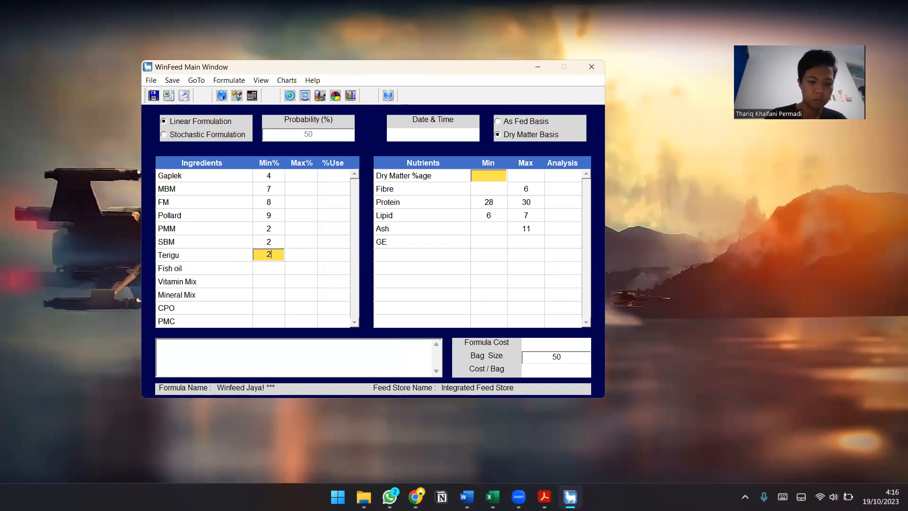
- Set the minimum inclusion percentage to 0.15 for each of Fish oil, Vitamin Mix, Mineral Mix and CPO
click(273, 268)
text(0.15)
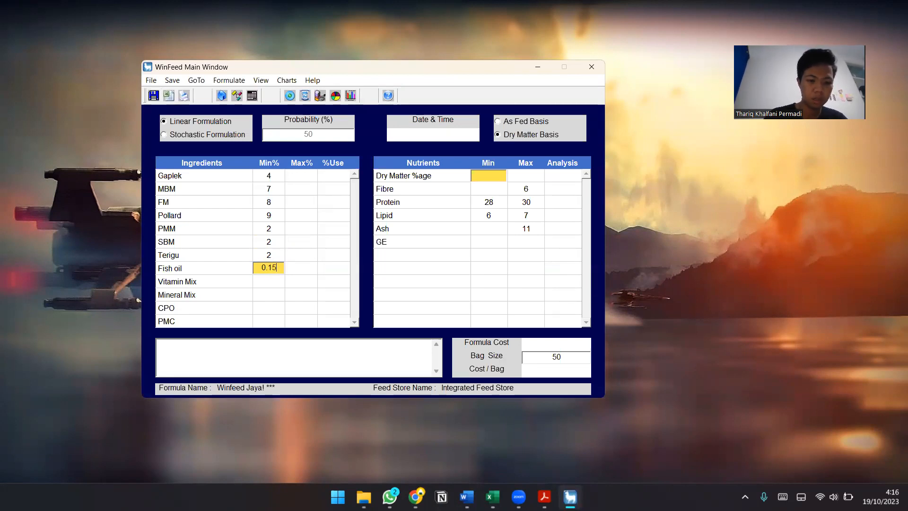
click(271, 281)
text(0.15)
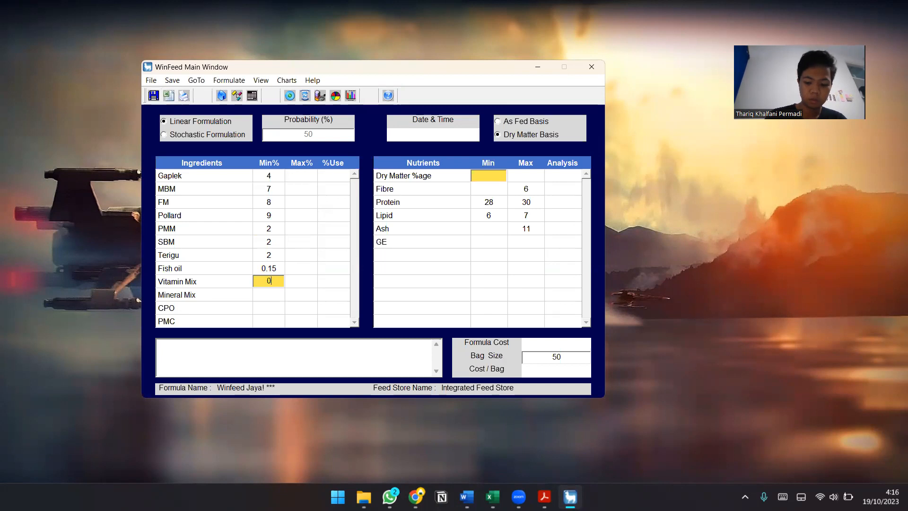
click(270, 294)
text(0.15)
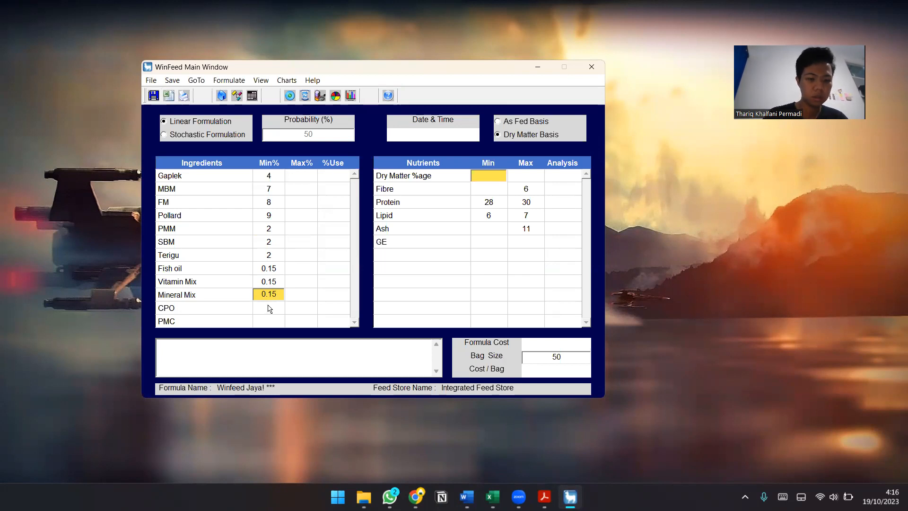
click(269, 307)
text(0.15)
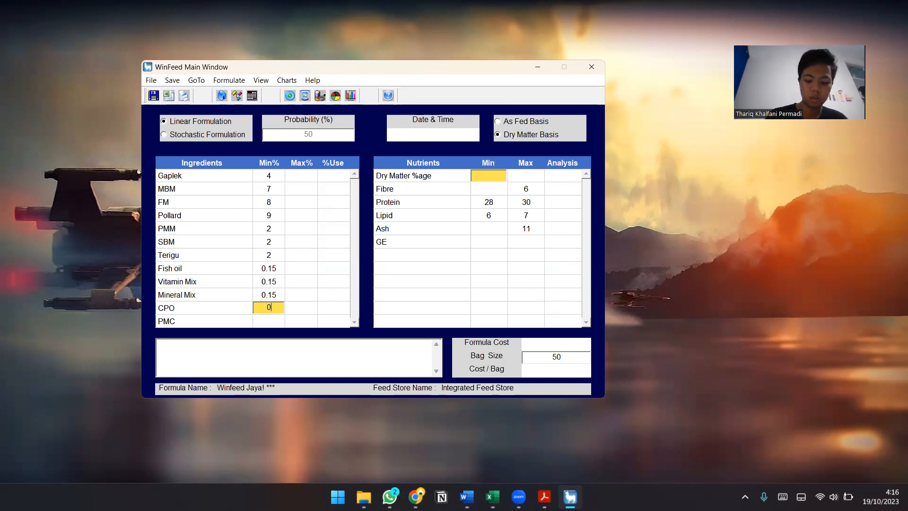
- Set the minimum inclusion of PMC to 1% and calculate the feed formula
click(269, 320)
text(1)
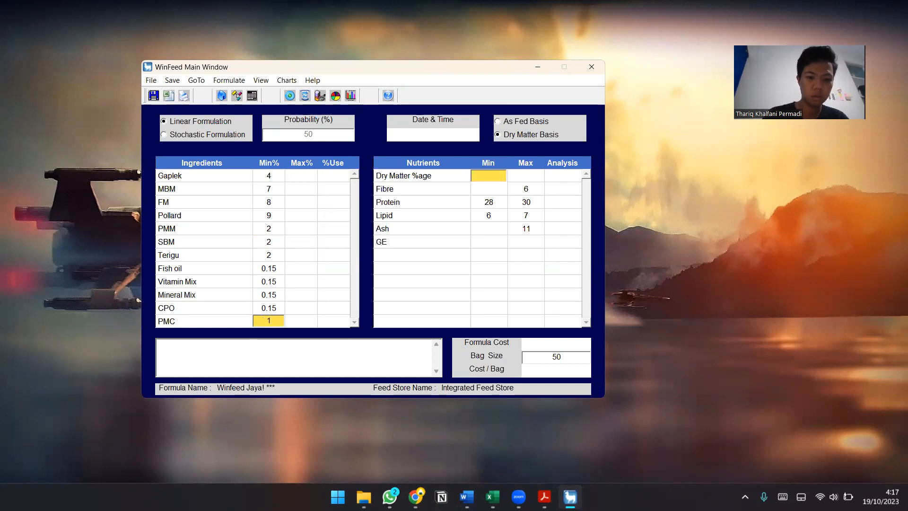
click(290, 95)
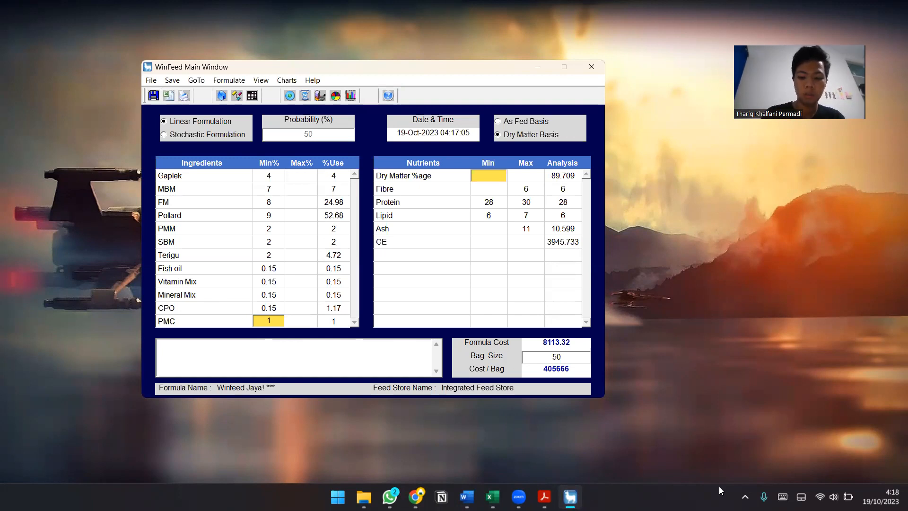
click(425, 466)
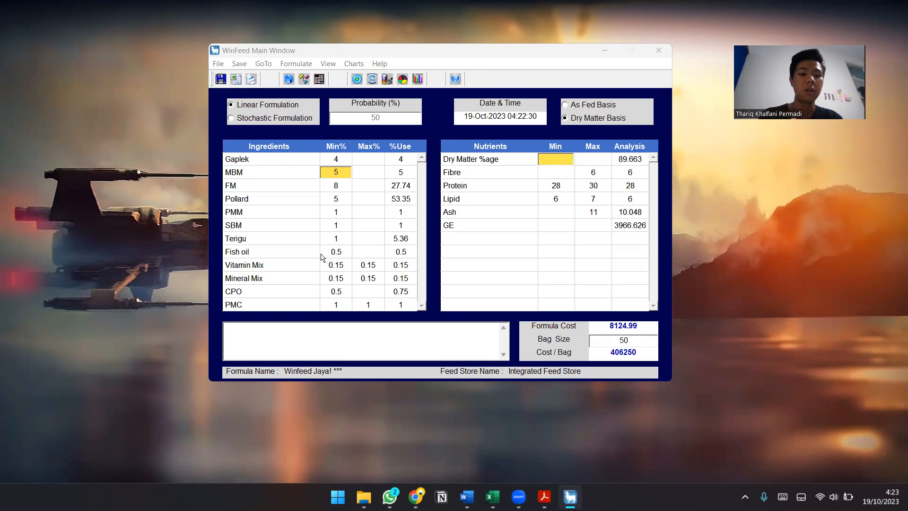
- Try limiting Pollard to a maximum of 45% and recalculate the formula
click(400, 198)
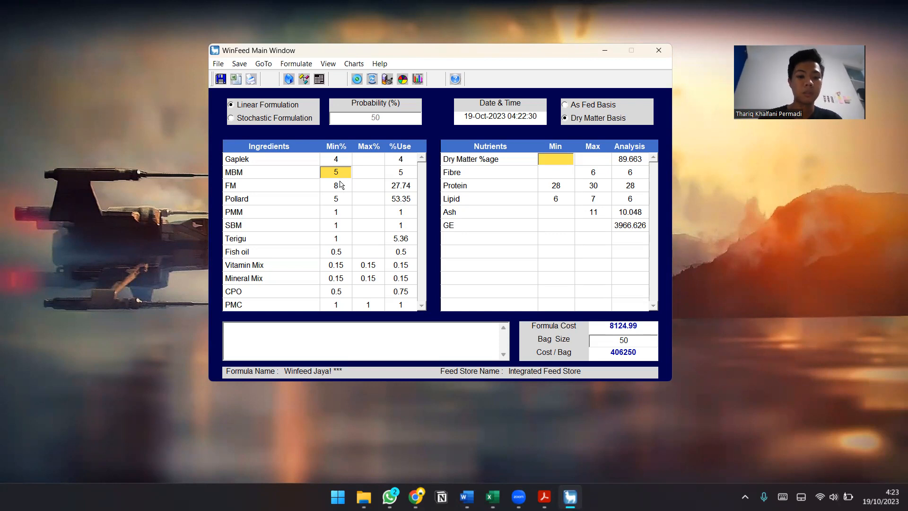
click(369, 203)
text(45)
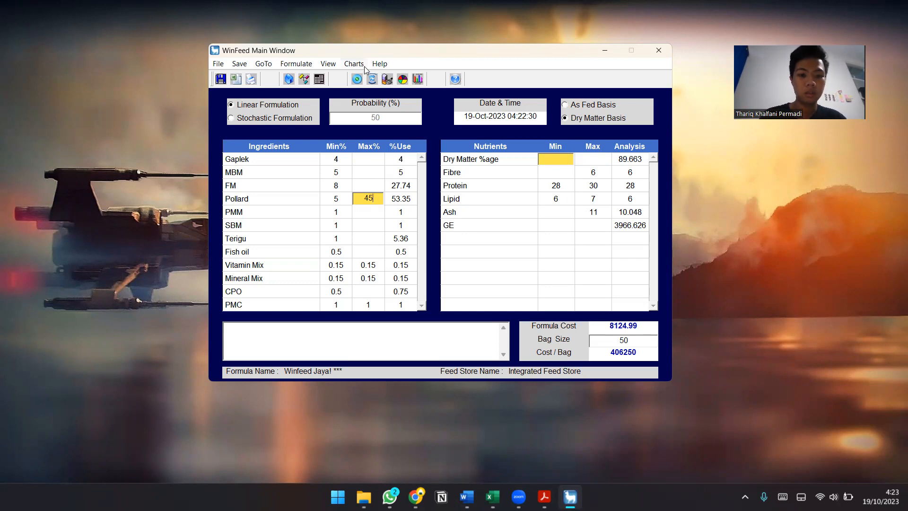
click(360, 79)
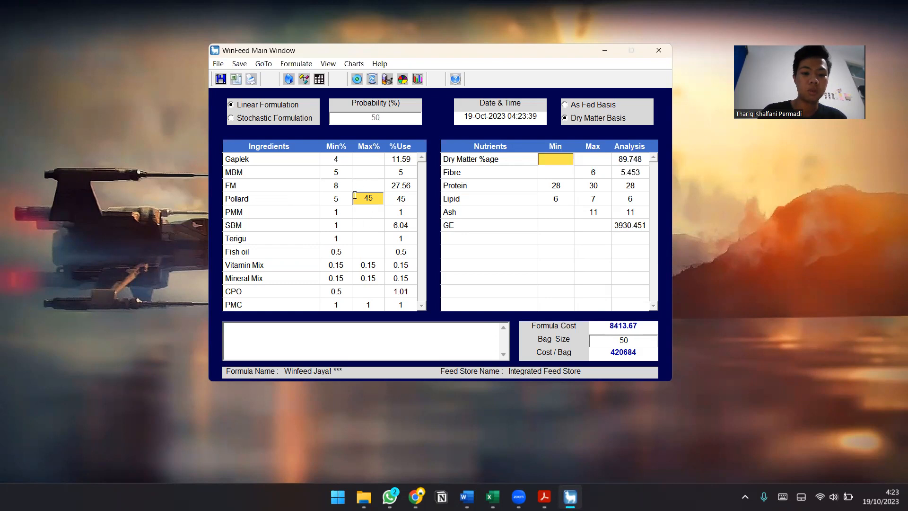
- Remove the maximum limit on Pollard and recalculate the formula
double_click(376, 200)
key(BackSpace)
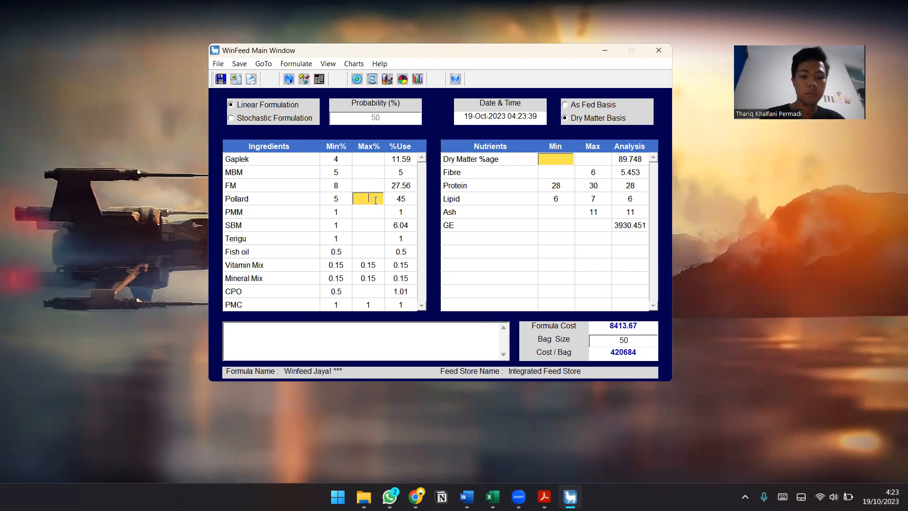
click(358, 80)
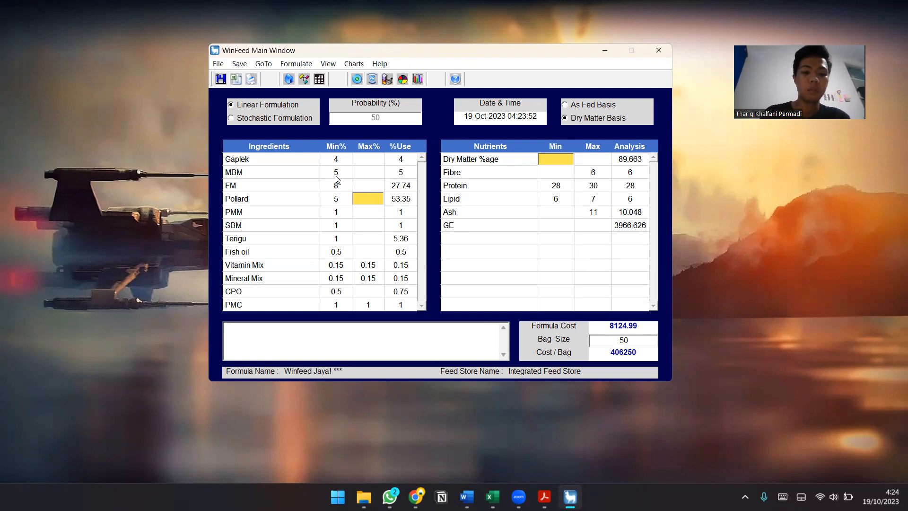
- Set the maximum inclusion of FM to 26% and recalculate the formula
click(364, 185)
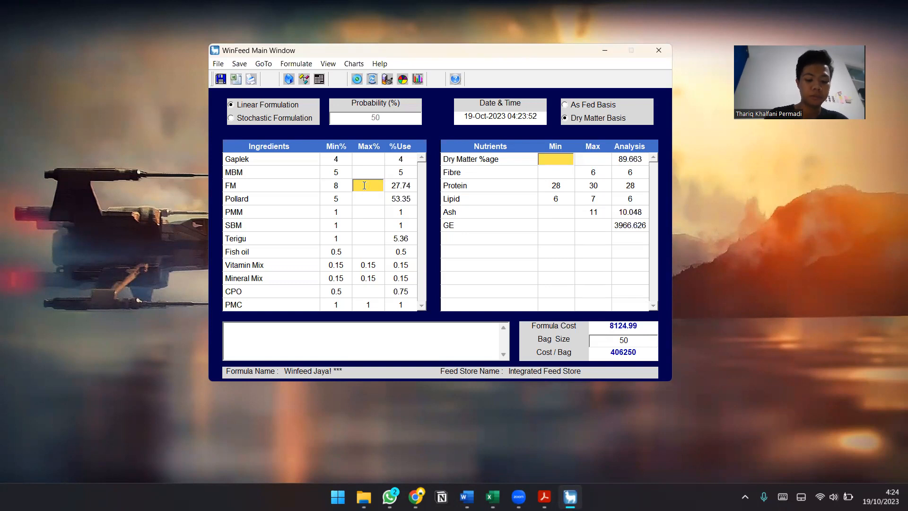
text(26)
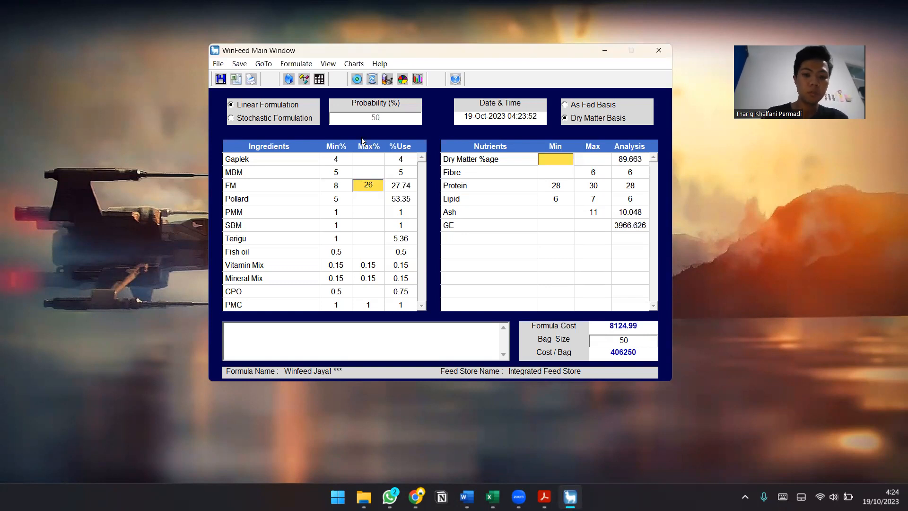
click(358, 80)
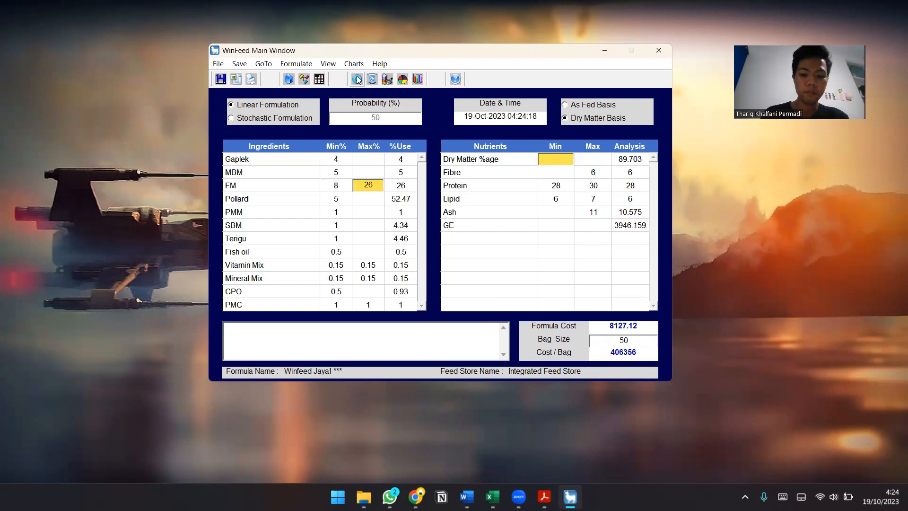
- Try limiting Pollard to a maximum inclusion of 50% and recalculate the feed formula
click(370, 200)
text(50)
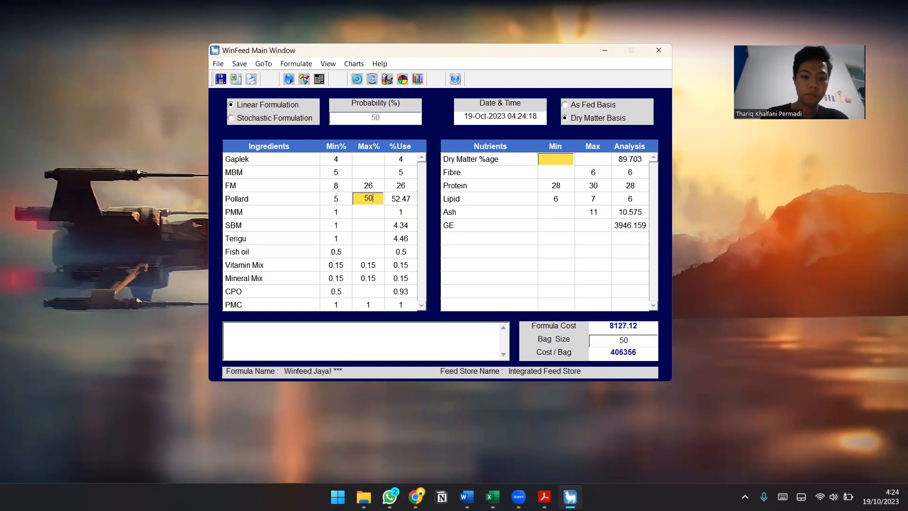
click(358, 80)
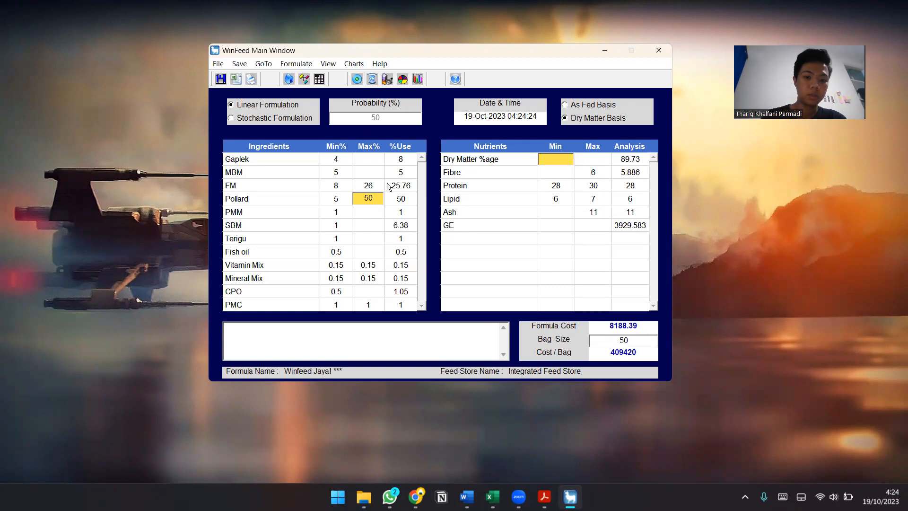
- Try lowering the maximum inclusion of Pollard to 40% and recalculate the feed formula
click(372, 200)
key(BackSpace)
text(40)
click(357, 80)
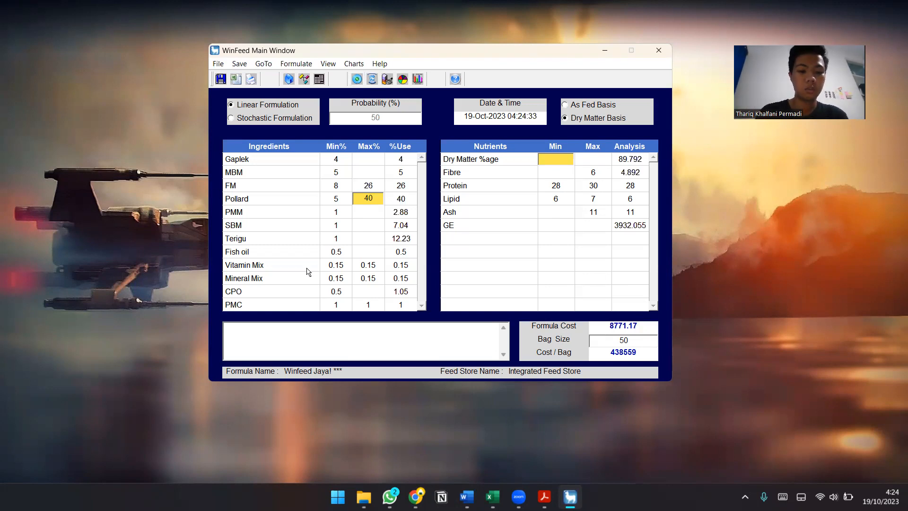
- Remove the maximum limits on Pollard and FM and recalculate the feed formula
double_click(379, 202)
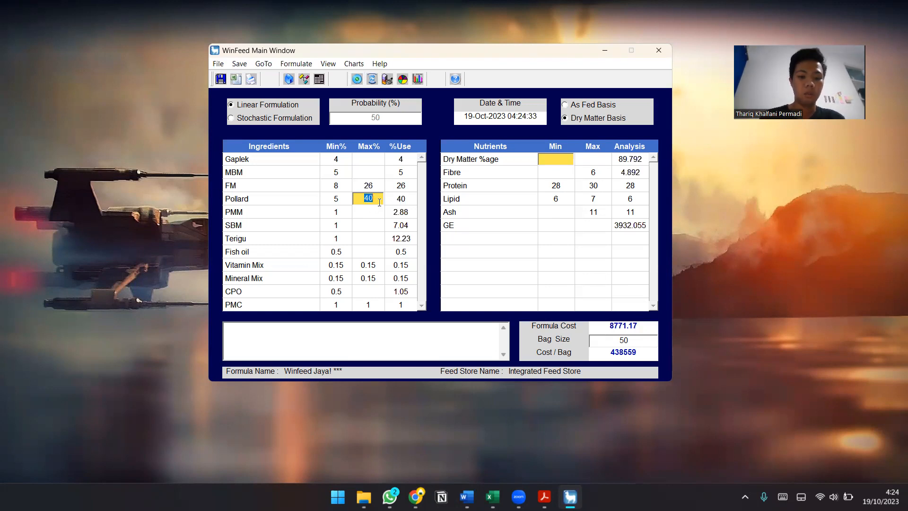
key(BackSpace)
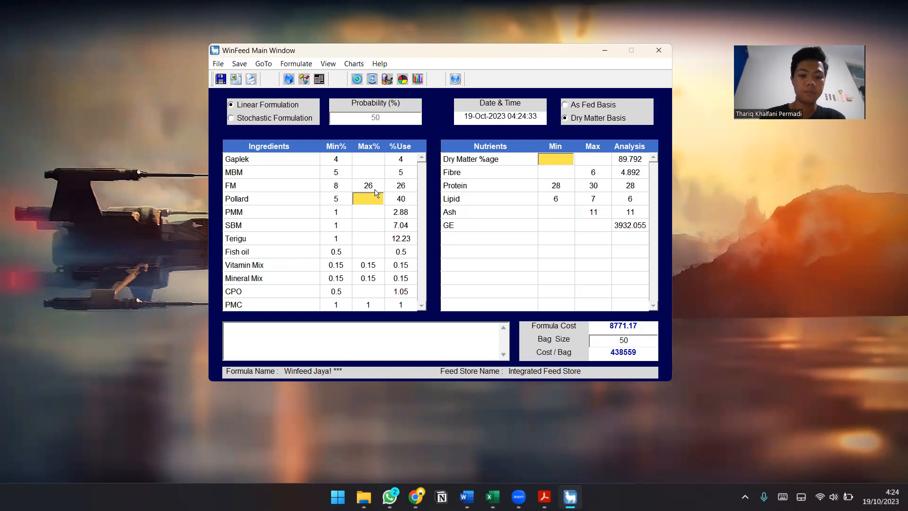
click(376, 186)
key(BackSpace)
key(BackSpace)
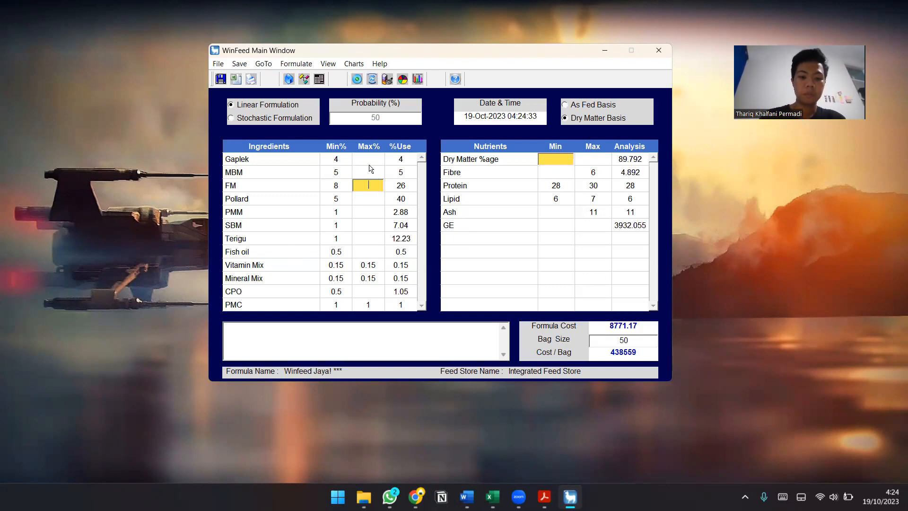
click(358, 78)
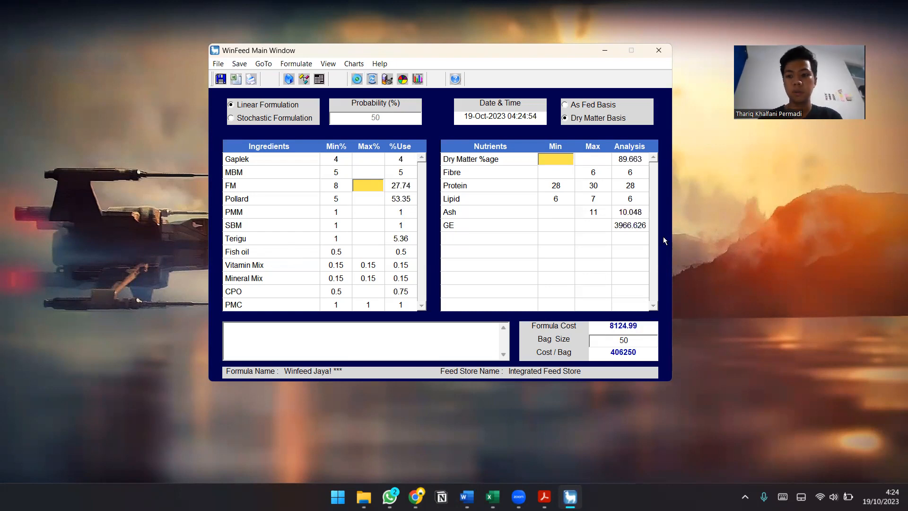
click(576, 465)
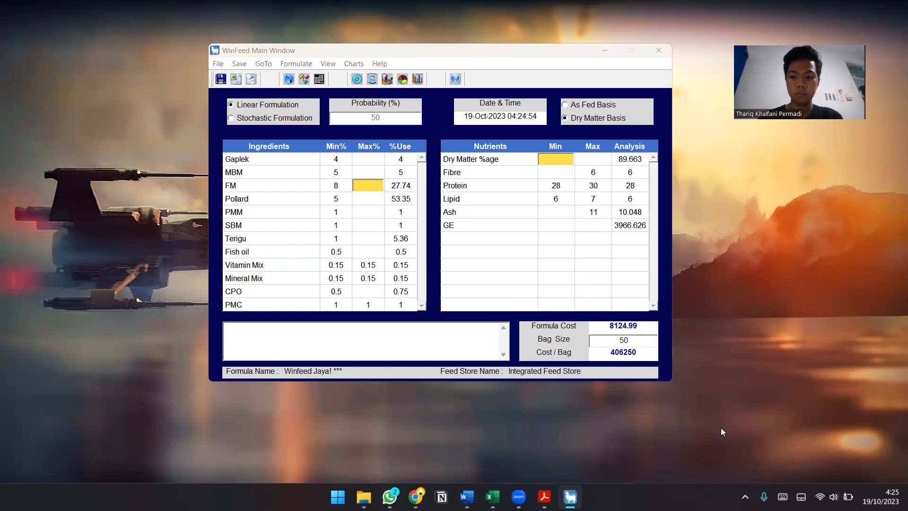